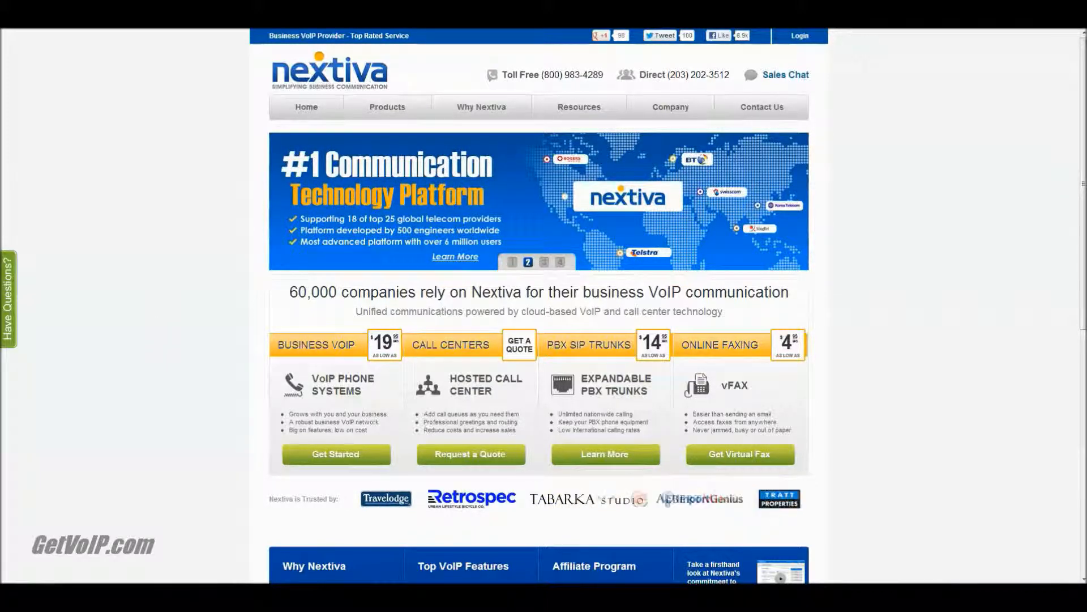
Sign in to the NextOS account with username cocoon and the account password, accepting the Terms and Conditions
left_click(800, 36)
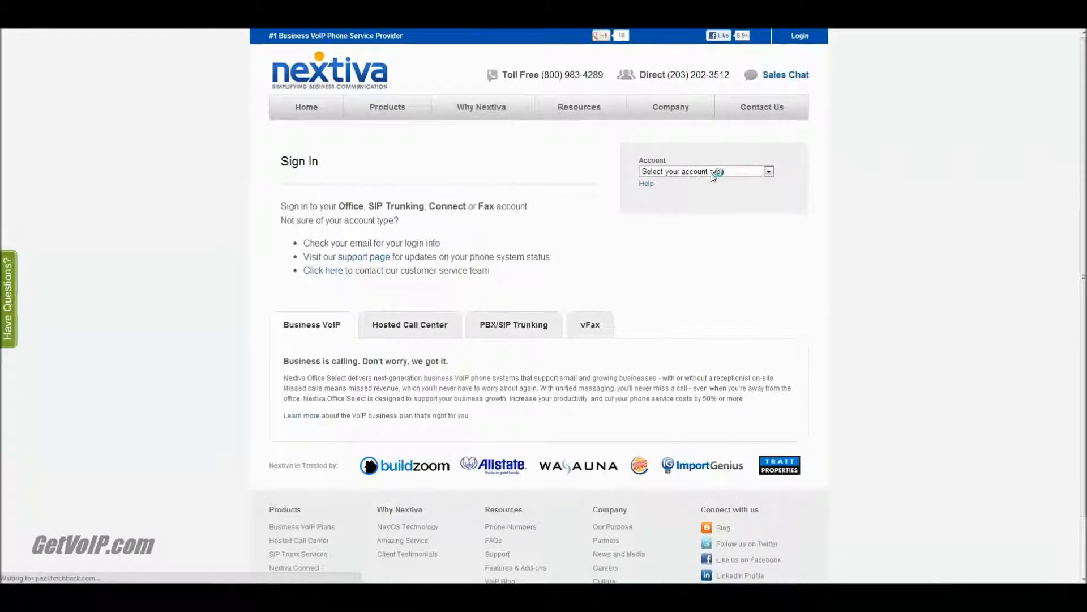
left_click(716, 172)
left_click(691, 236)
left_click(680, 196)
left_click(682, 209)
left_click(681, 219)
type("********")
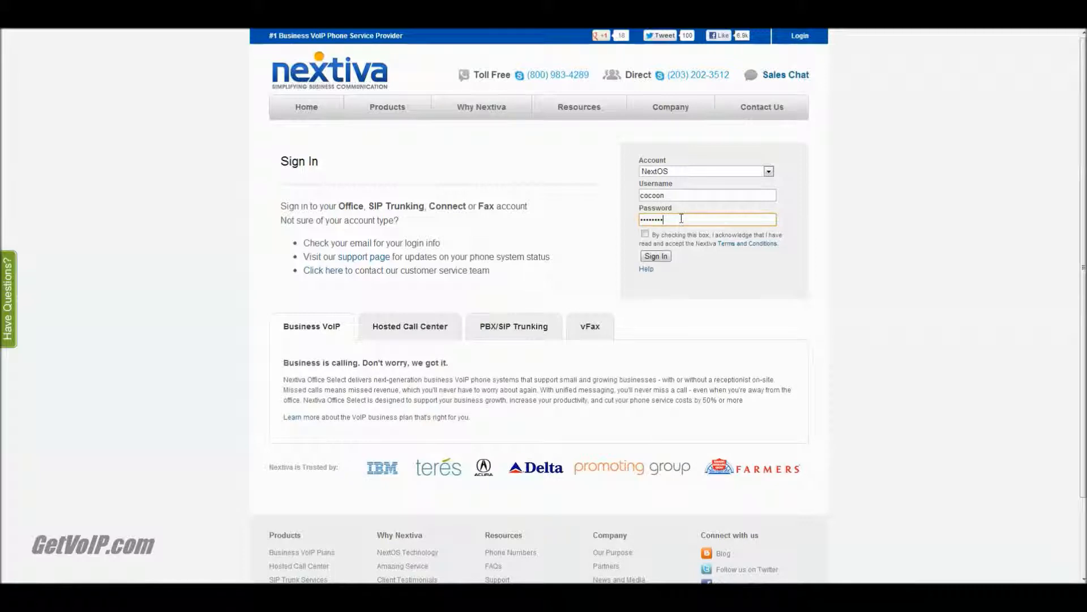
left_click(644, 234)
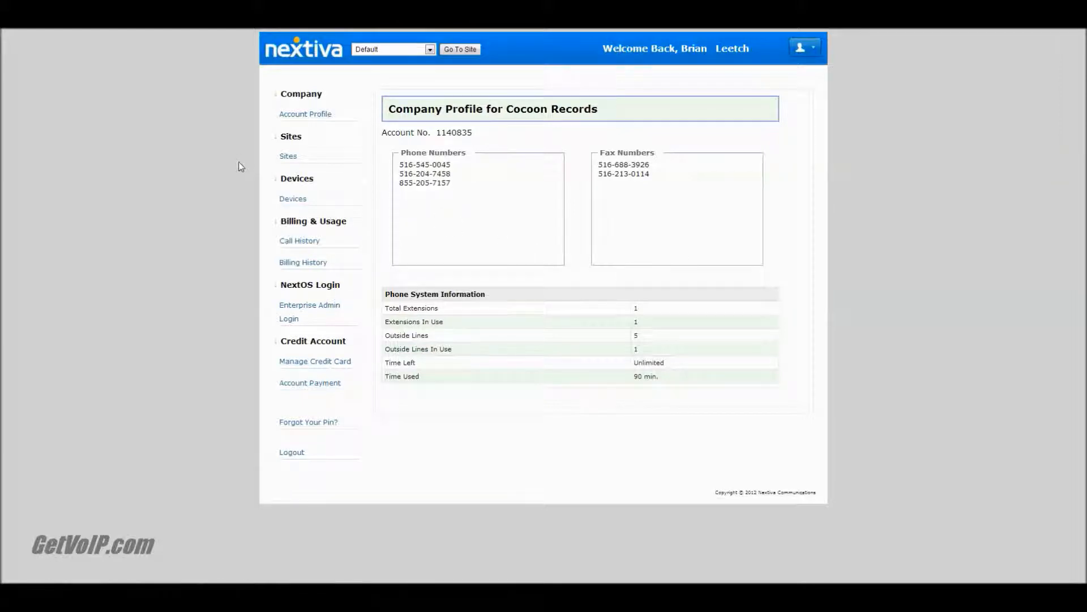
Open the Default site employee's assigned Cisco-303 device details and bring up the sticky note holding its SIP username and domain
left_click(288, 157)
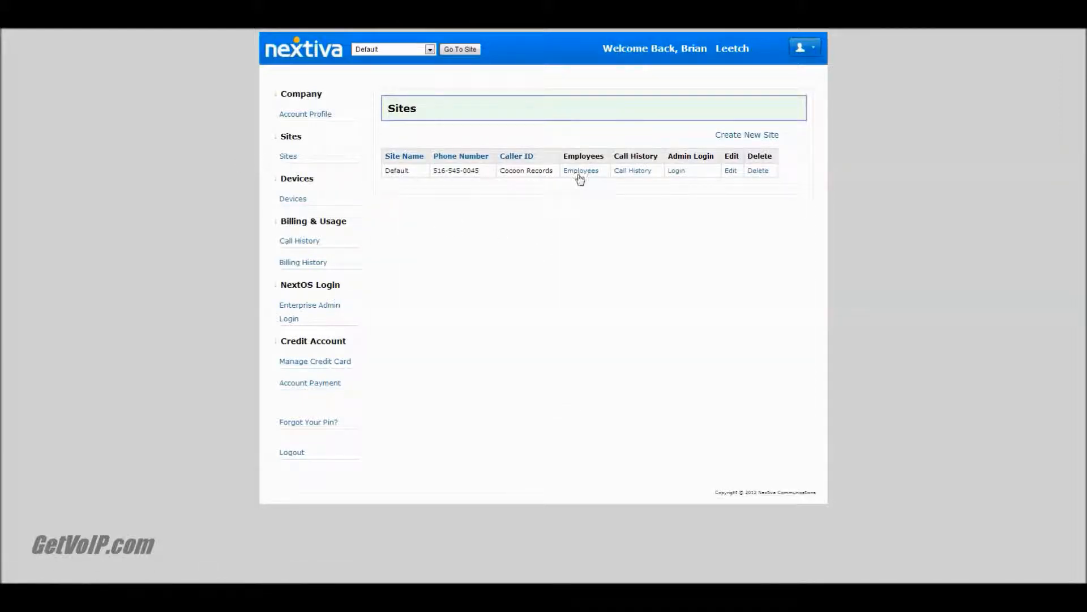
left_click(580, 176)
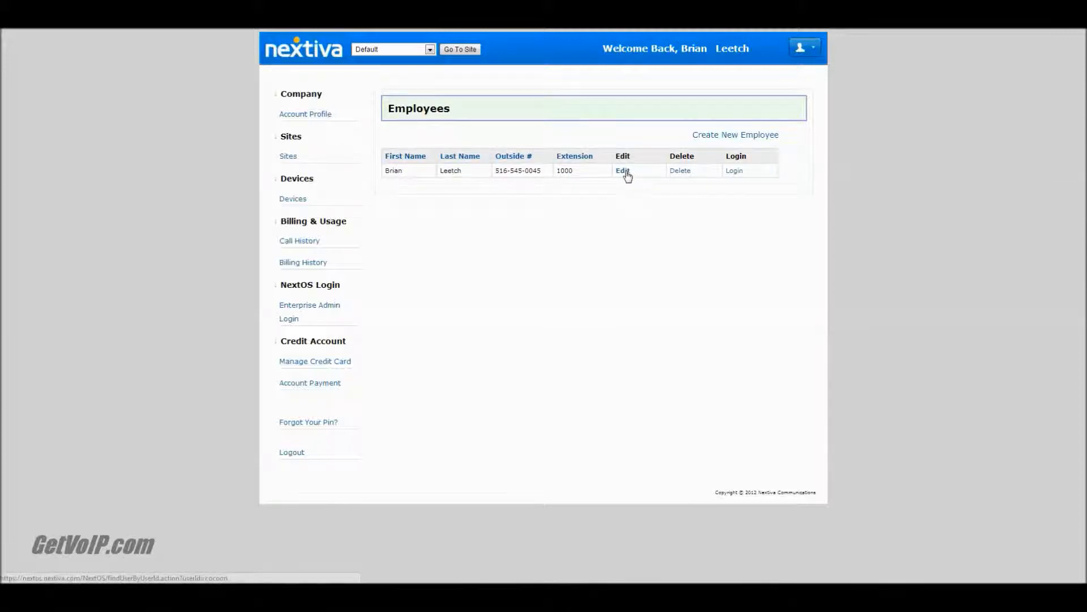
left_click(624, 171)
scroll(676, 387, "down", 1)
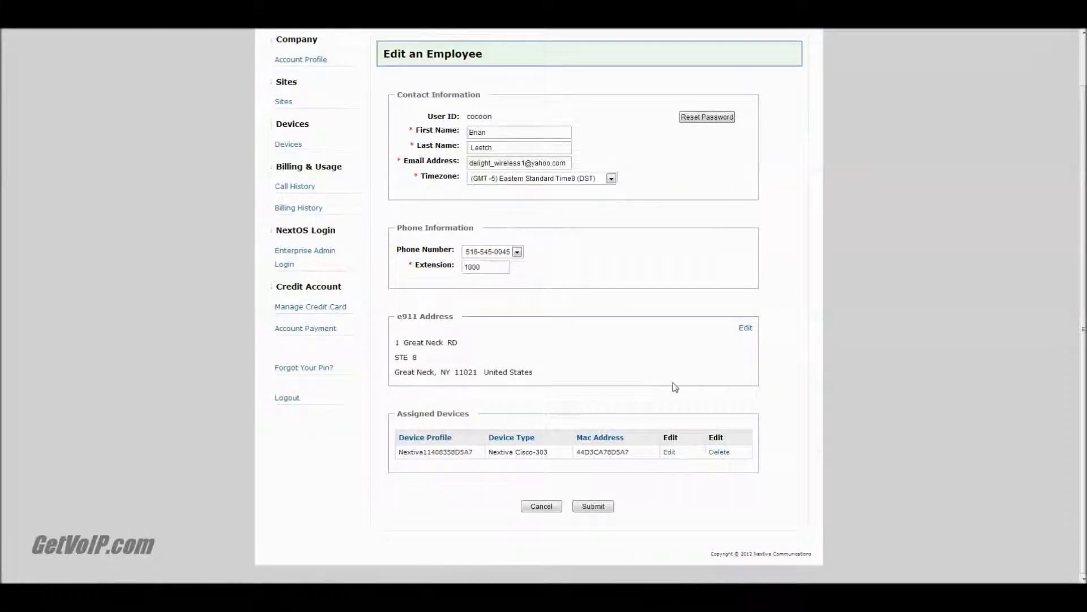
left_click(669, 452)
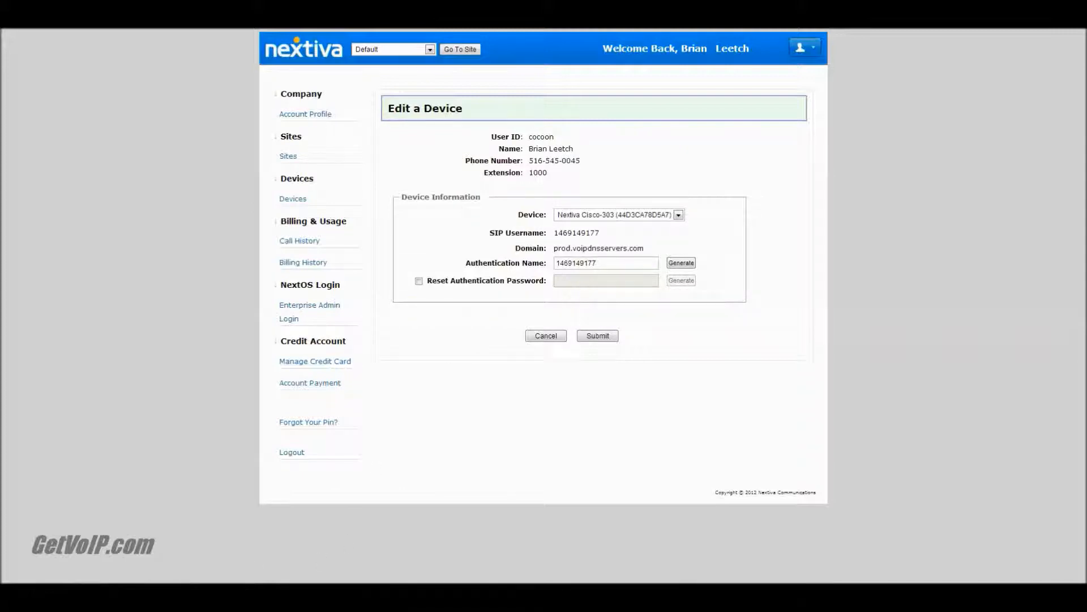
left_click(195, 594)
left_click(791, 177)
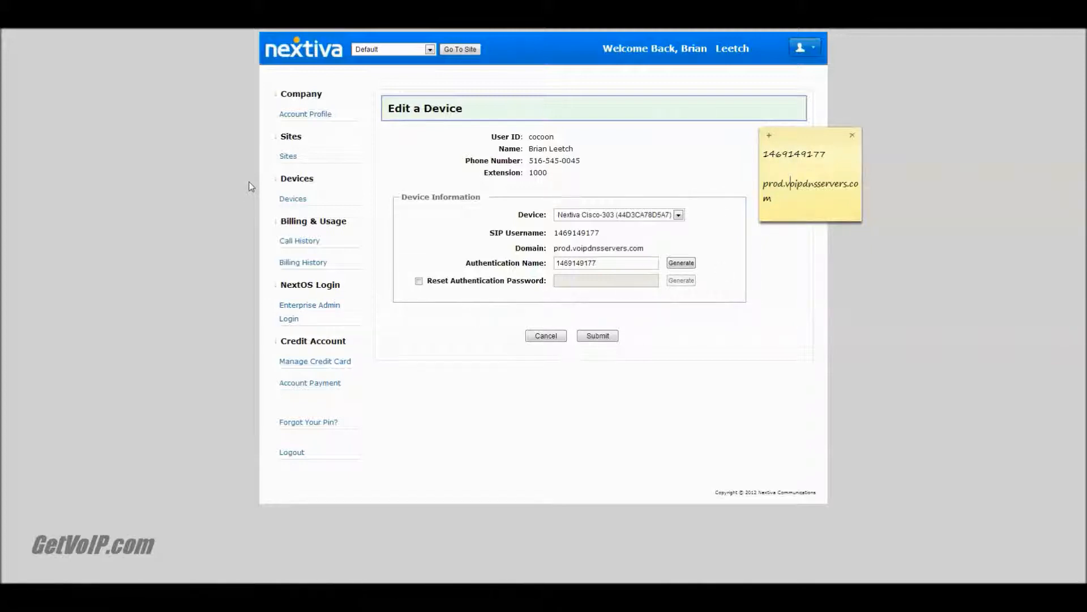
Add a bring-your-own device of type Generic SIP Phone to the account's devices
left_click(283, 201)
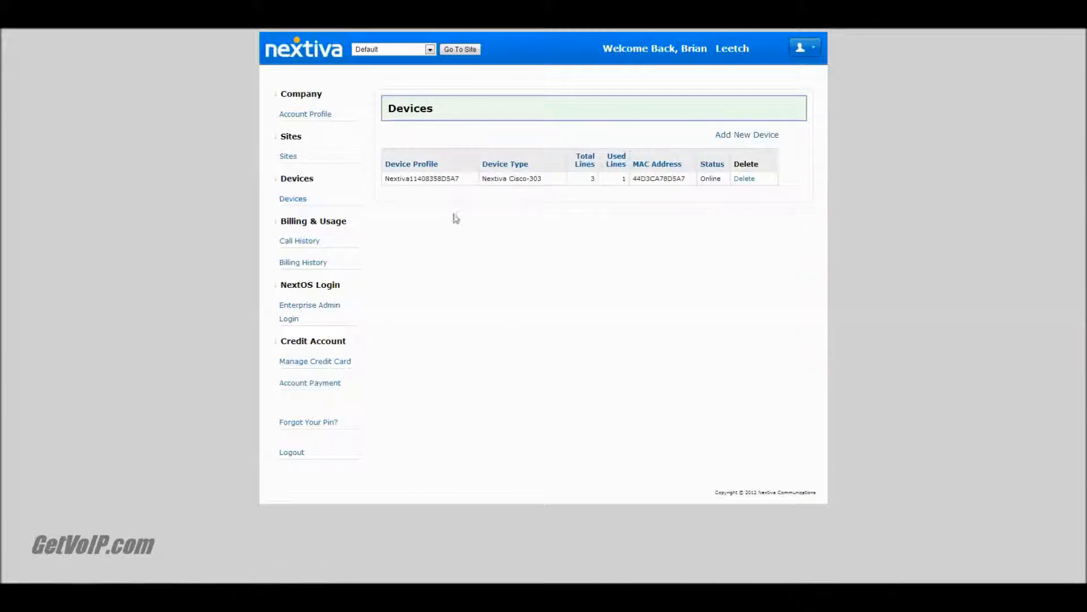
left_click(743, 136)
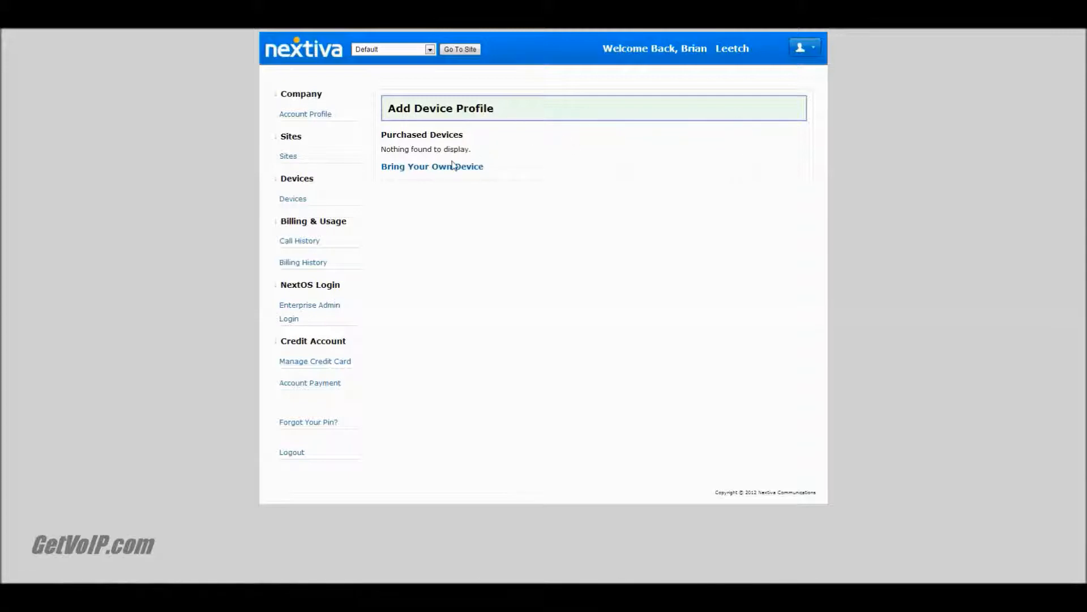
left_click(451, 166)
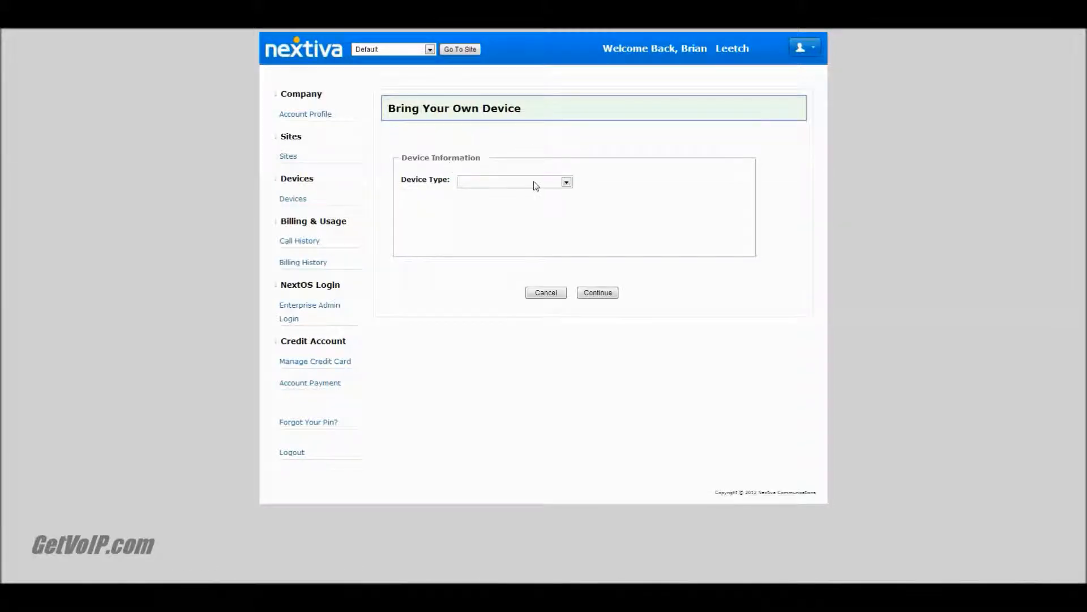
left_click(499, 182)
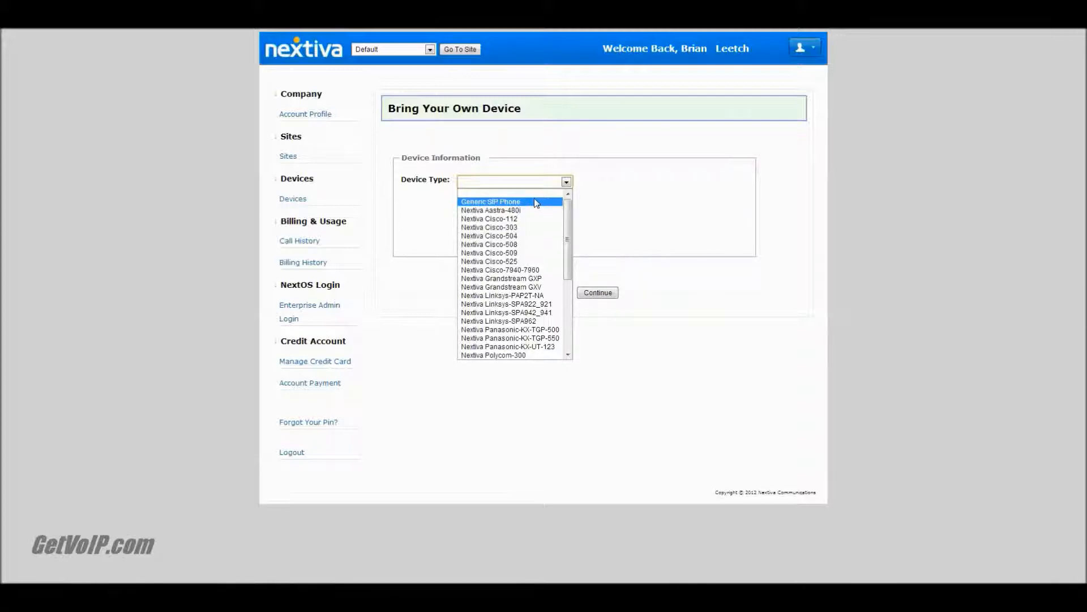
left_click(536, 203)
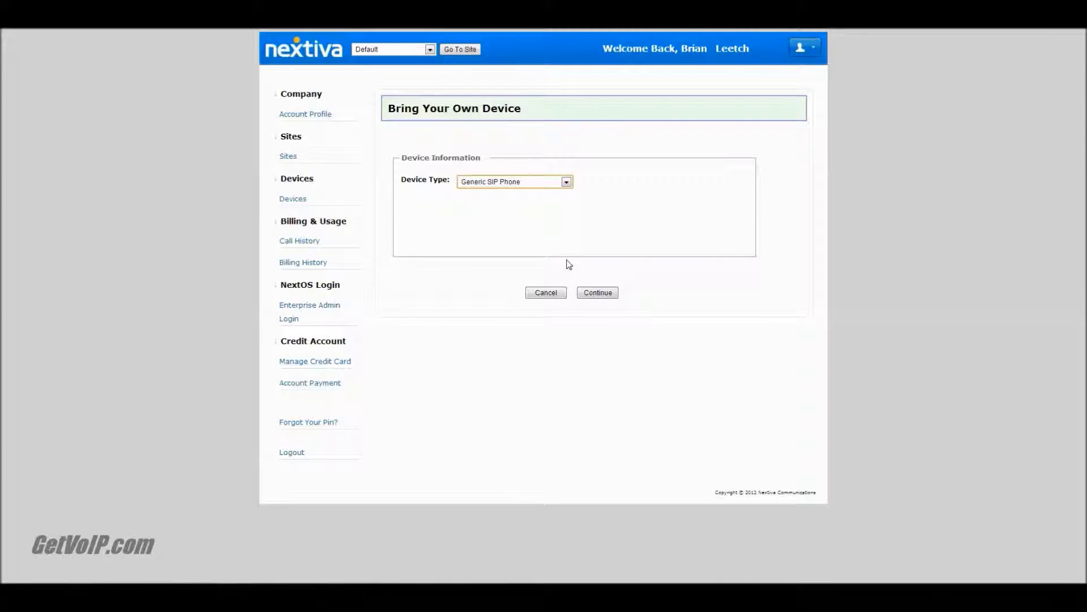
left_click(604, 297)
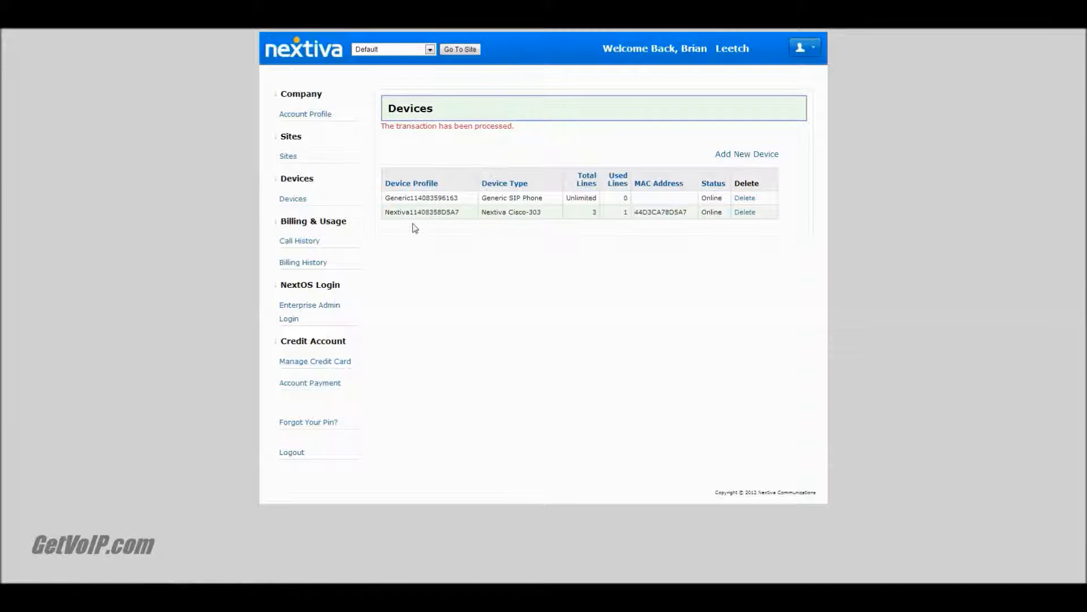
Go to the enterprise admin login and load the login page at cp1.nextiva.com
left_click(324, 311)
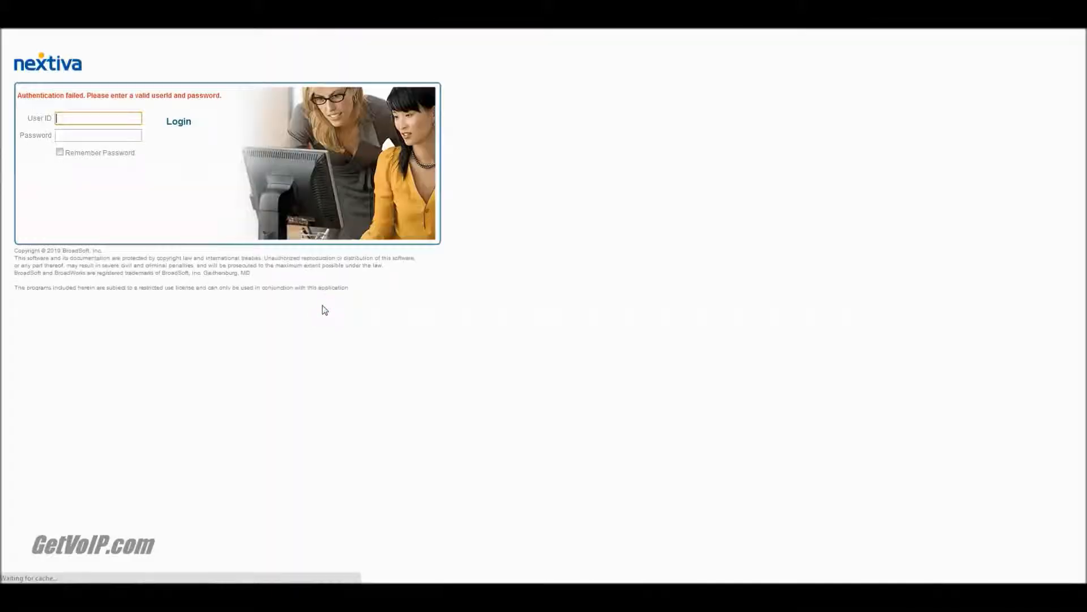
left_click(194, 17)
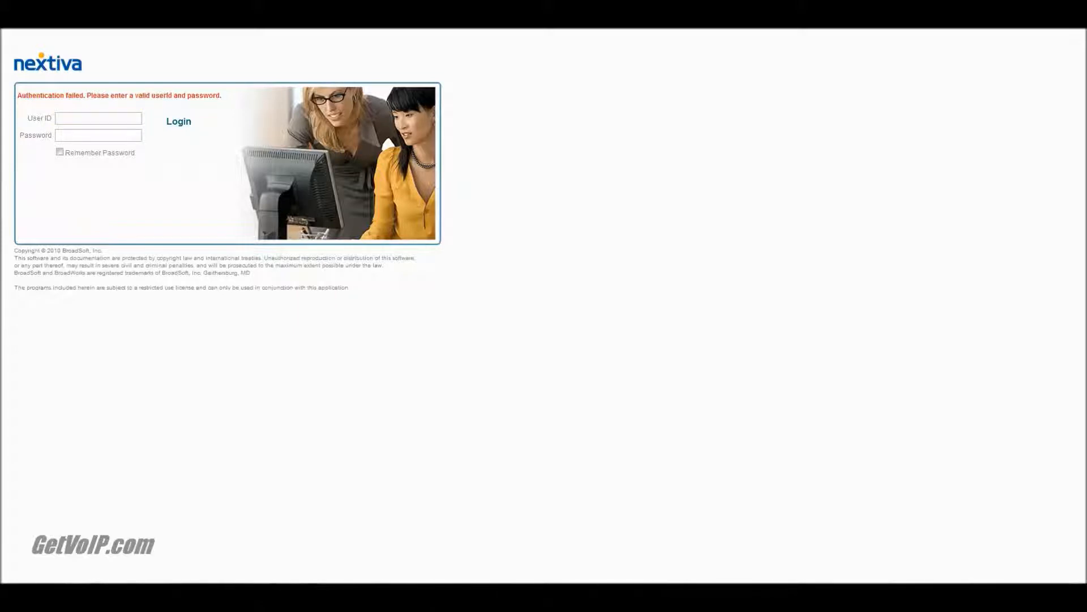
type("cp")
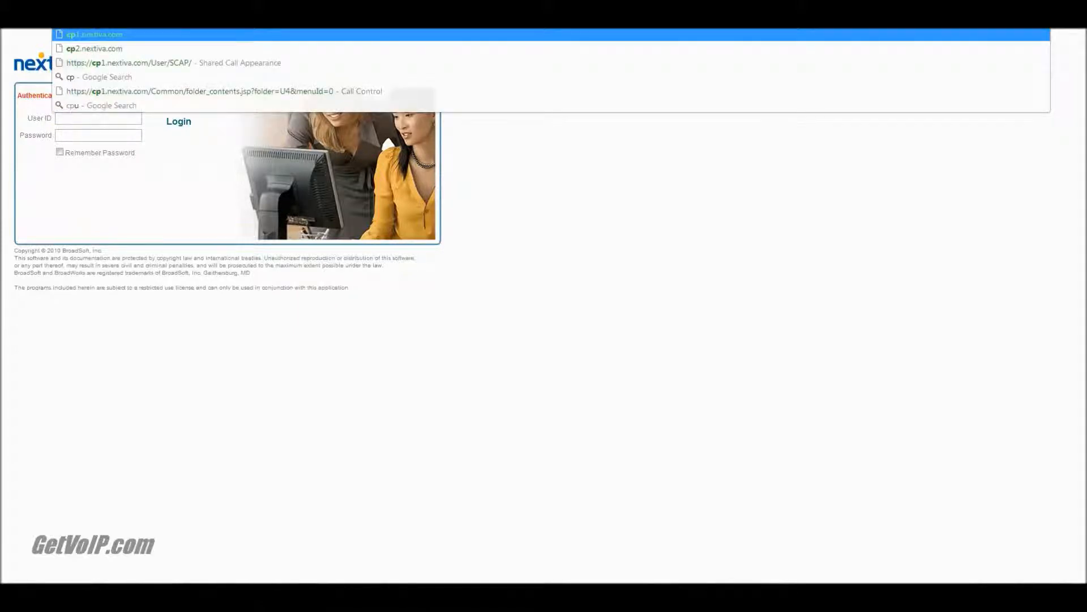
left_click(139, 36)
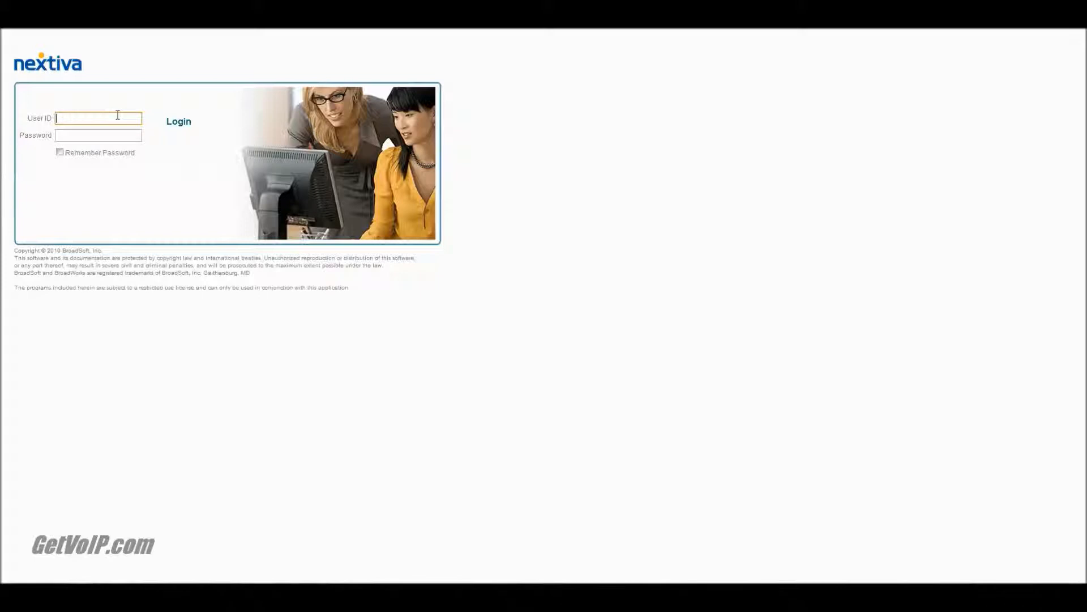
Log in to the enterprise portal with user ID cocoon_admin and the account password
type("cocoon_admin")
key("Tab")
type("*******")
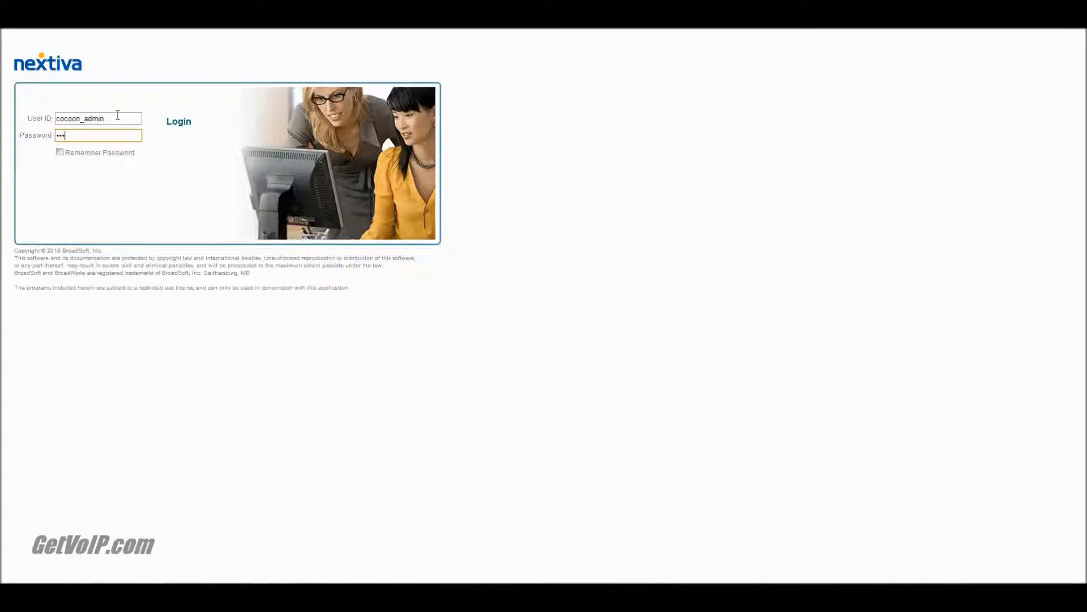
key("Return")
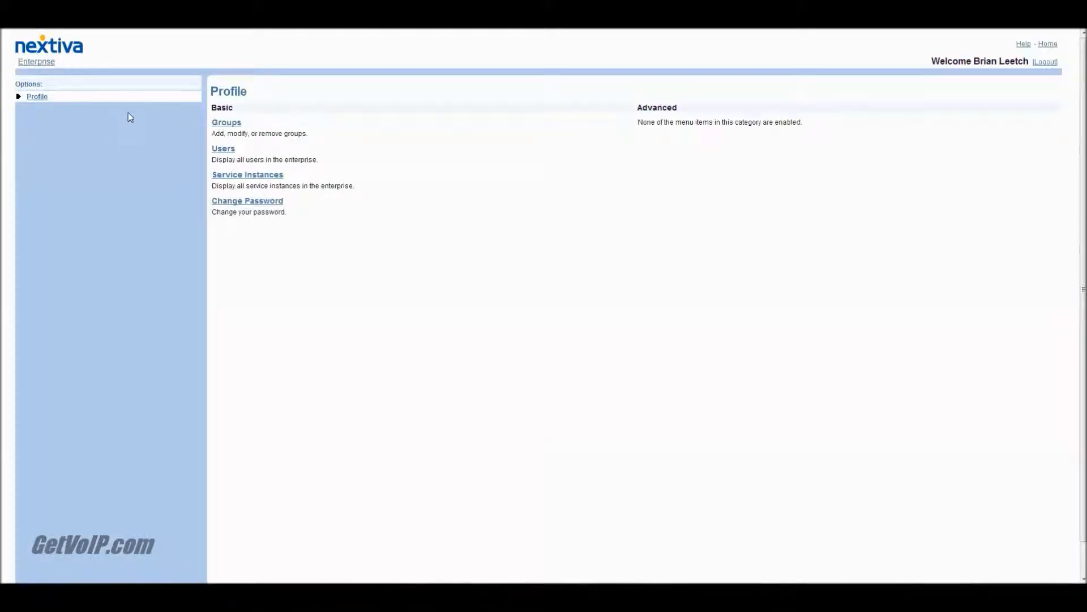
List all enterprise users, open the user's profile and go to its Shared Call Appearance settings under Call Control
left_click(224, 149)
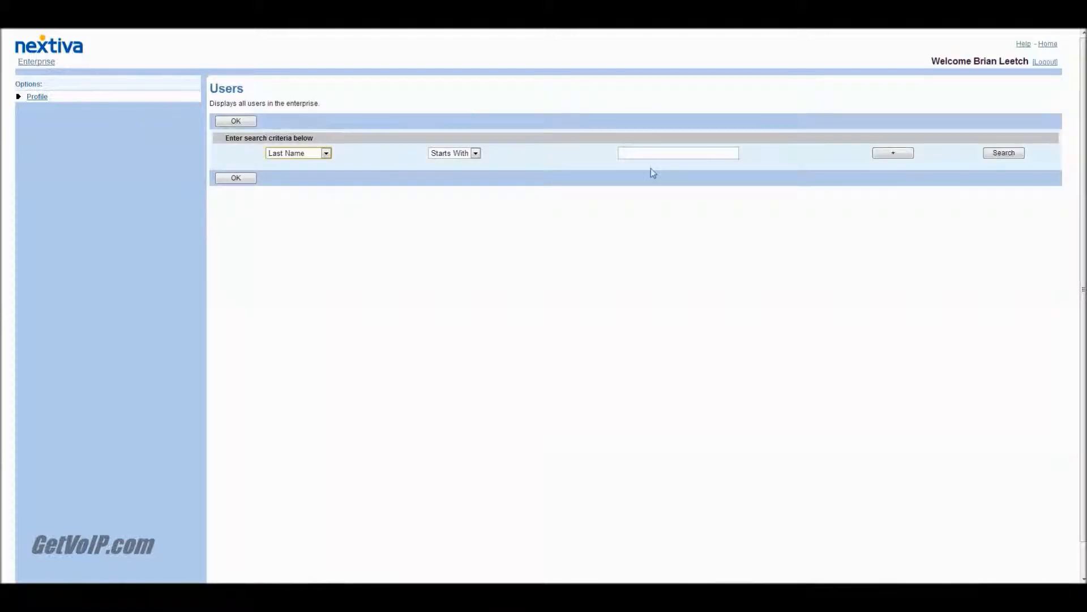
left_click(1001, 155)
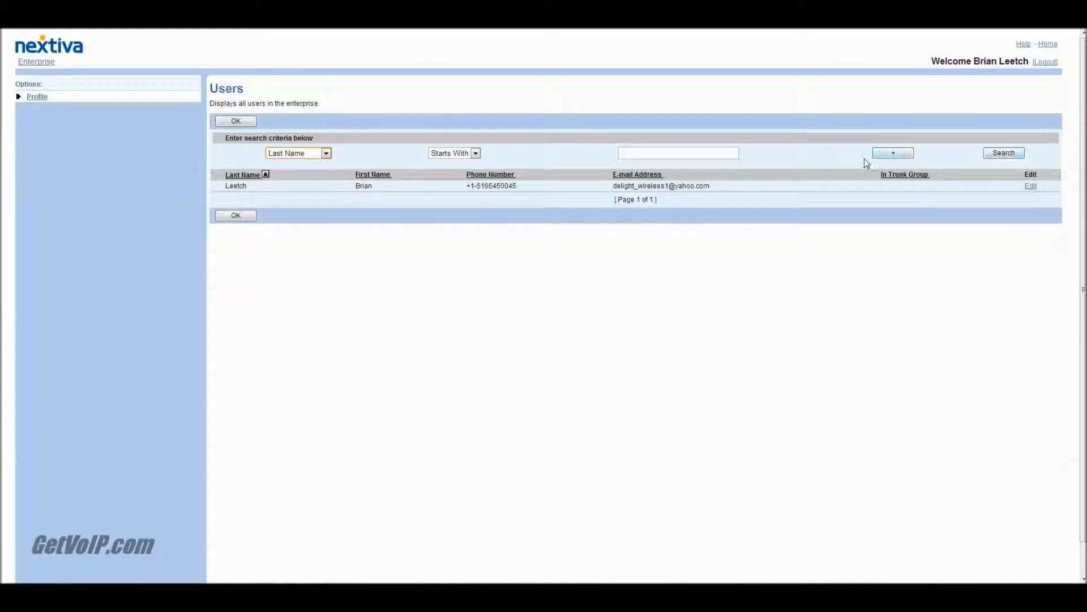
left_click(679, 187)
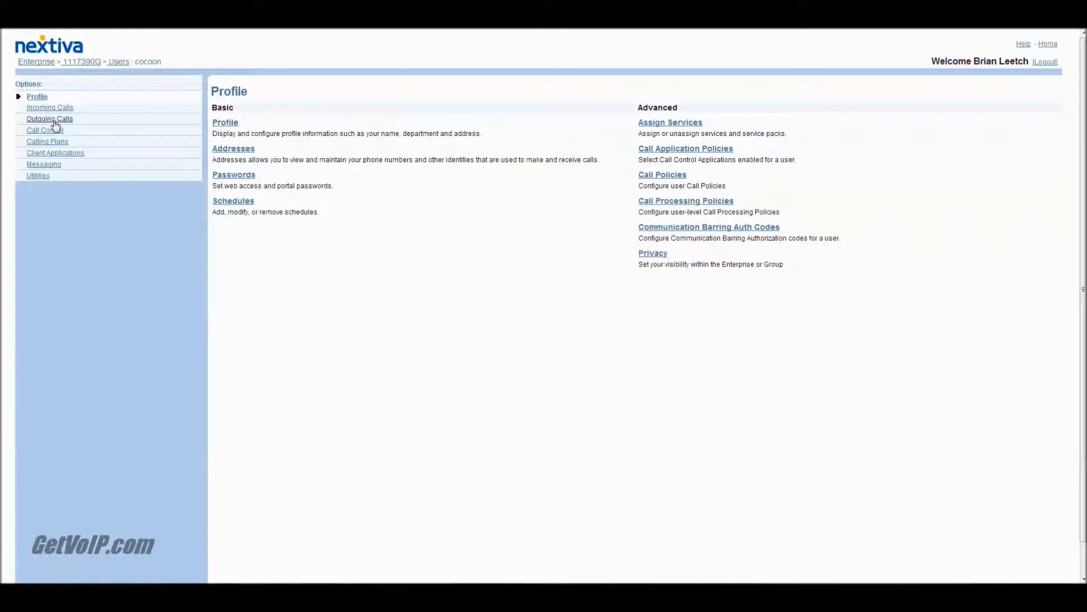
left_click(46, 131)
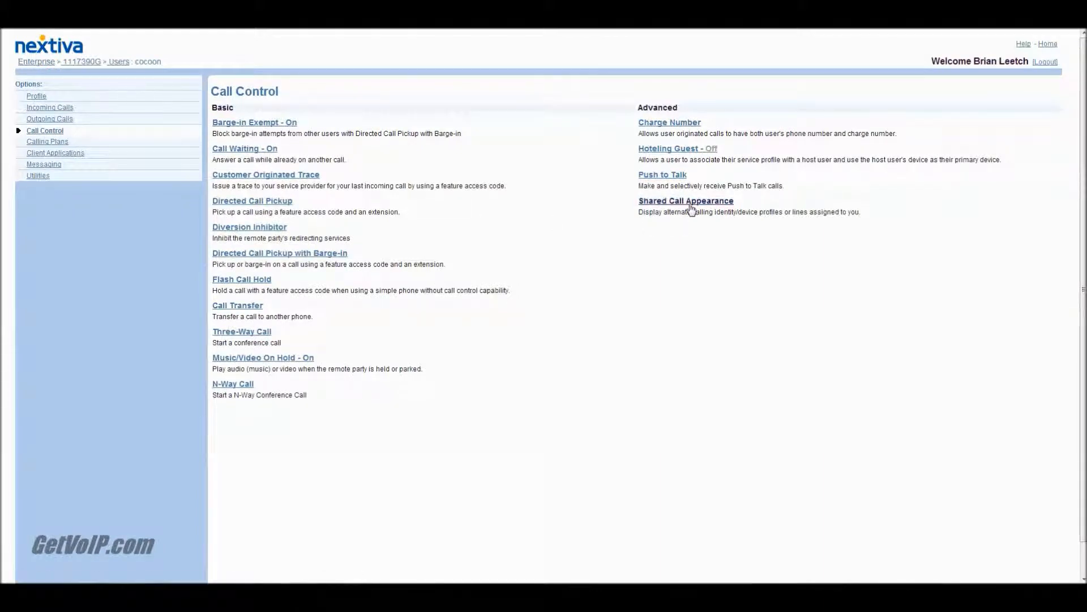
left_click(691, 202)
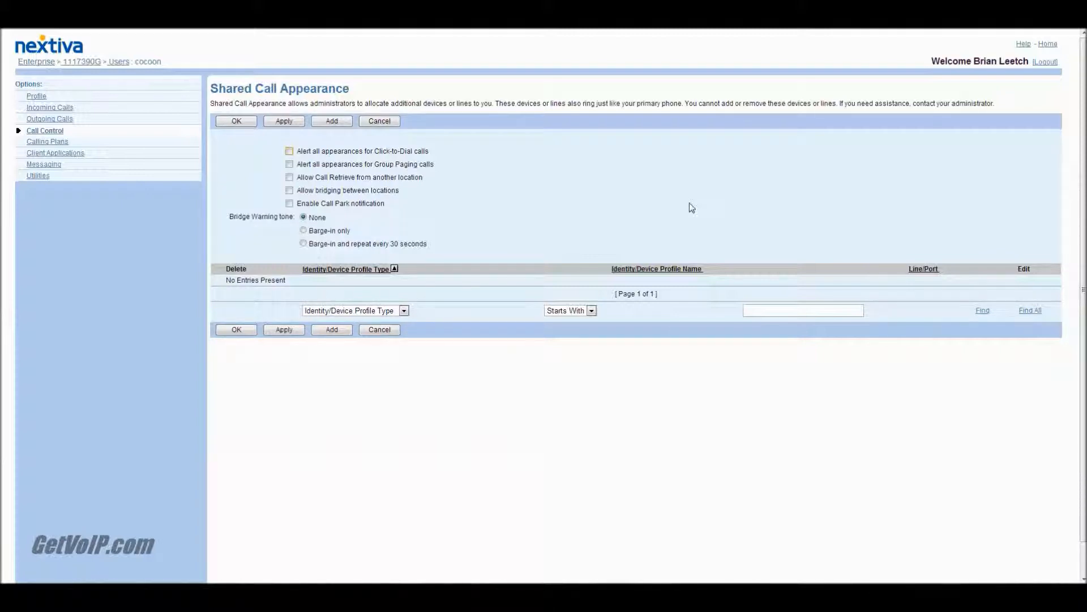
Start adding a shared call appearance using the Generic device profile, with cocoon_sca as the line/port name
left_click(331, 329)
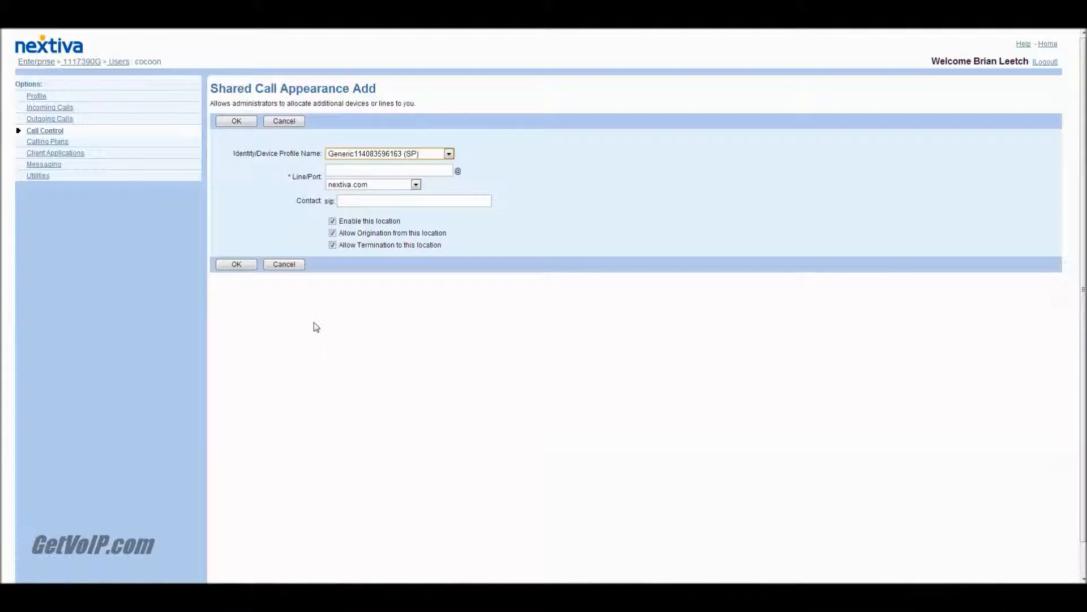
left_click(351, 172)
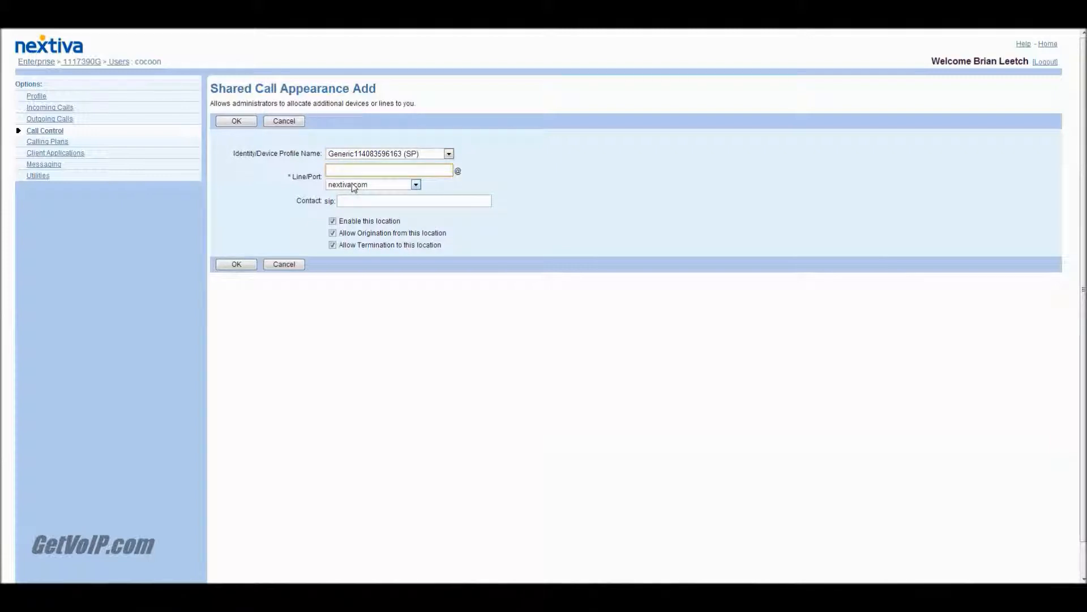
left_click(419, 154)
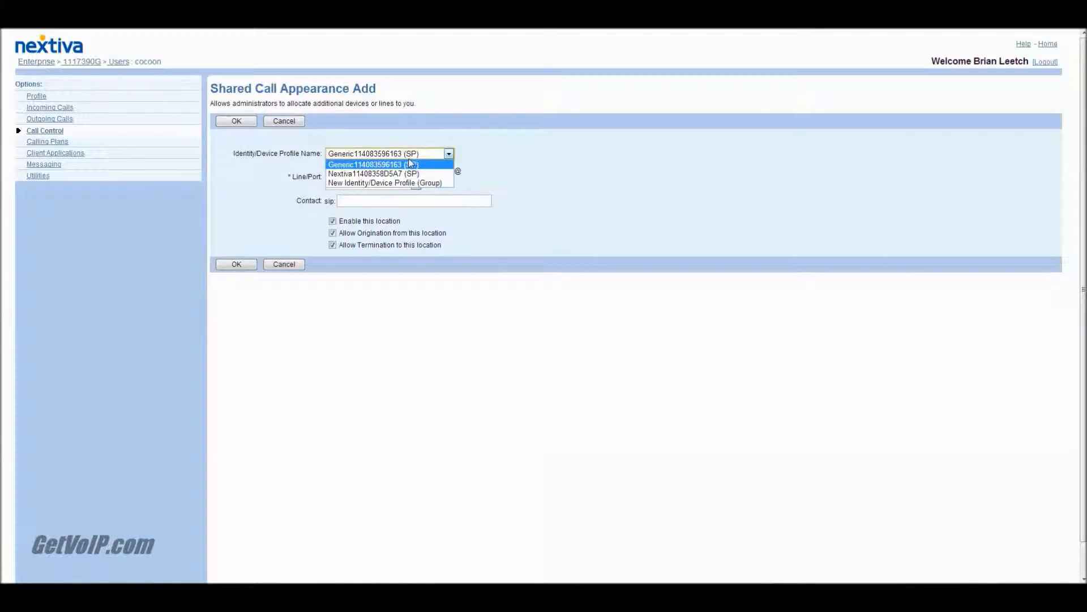
left_click(412, 164)
left_click(411, 172)
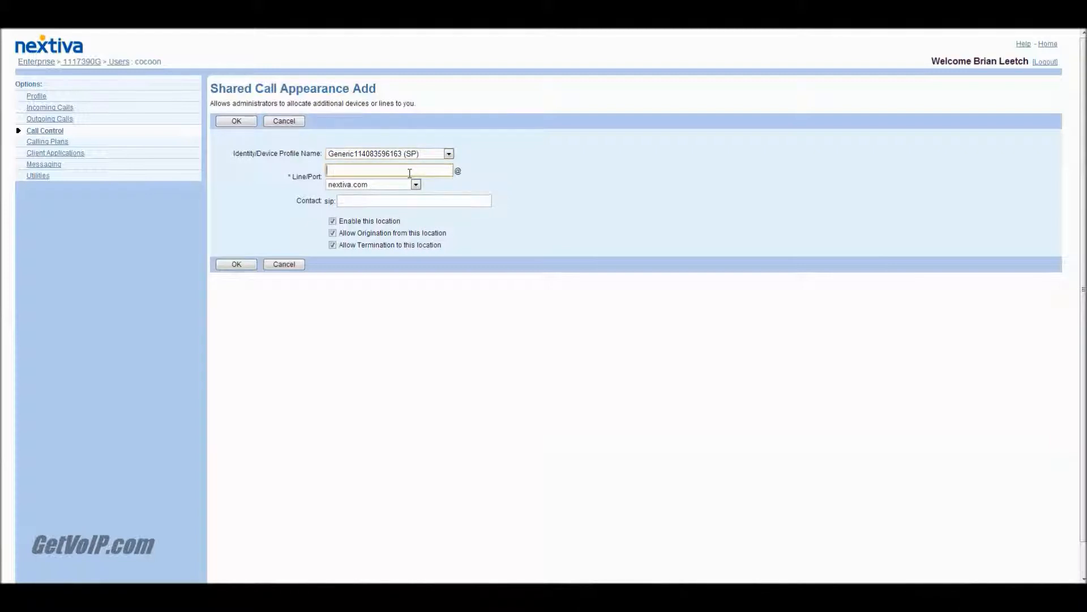
type("cocoo")
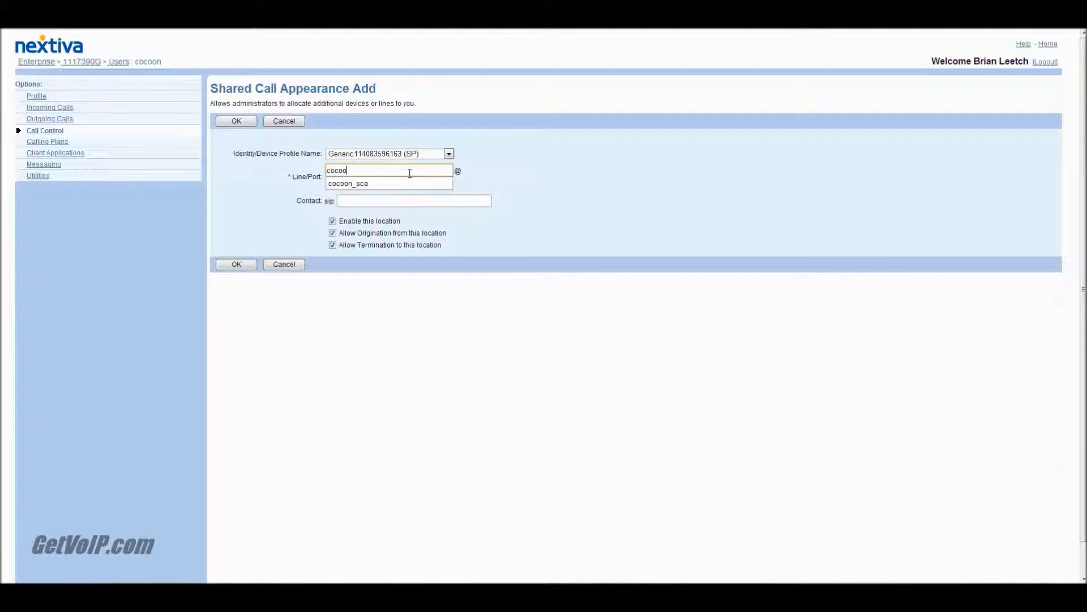
type("n_sca")
Set the line/port domain to prod.voipdnsservers.com, add the shared call appearance and save the settings
left_click(512, 163)
left_click(415, 184)
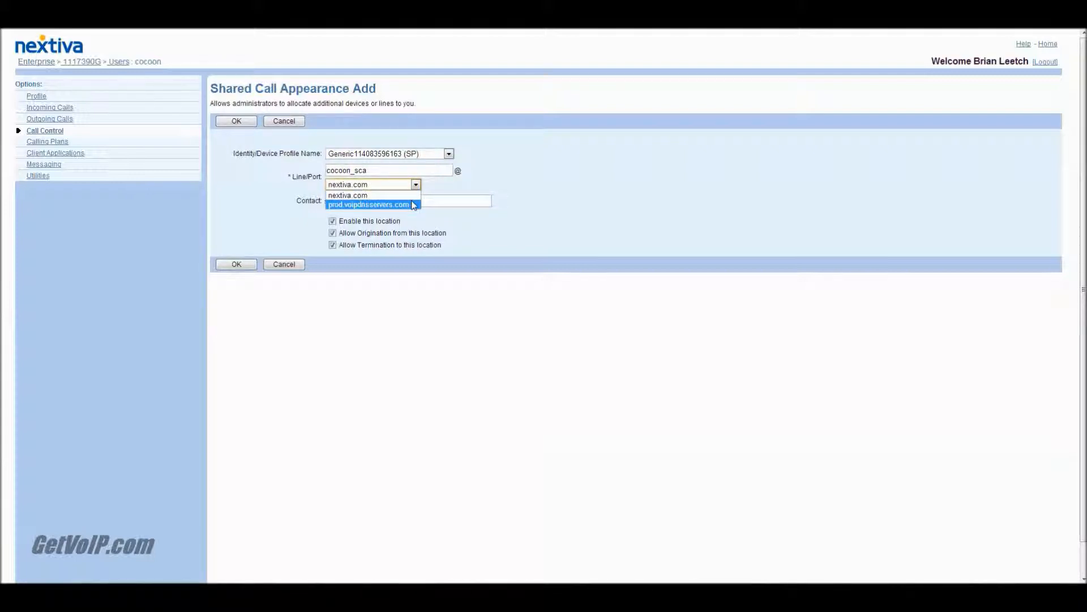
left_click(413, 205)
left_click(413, 200)
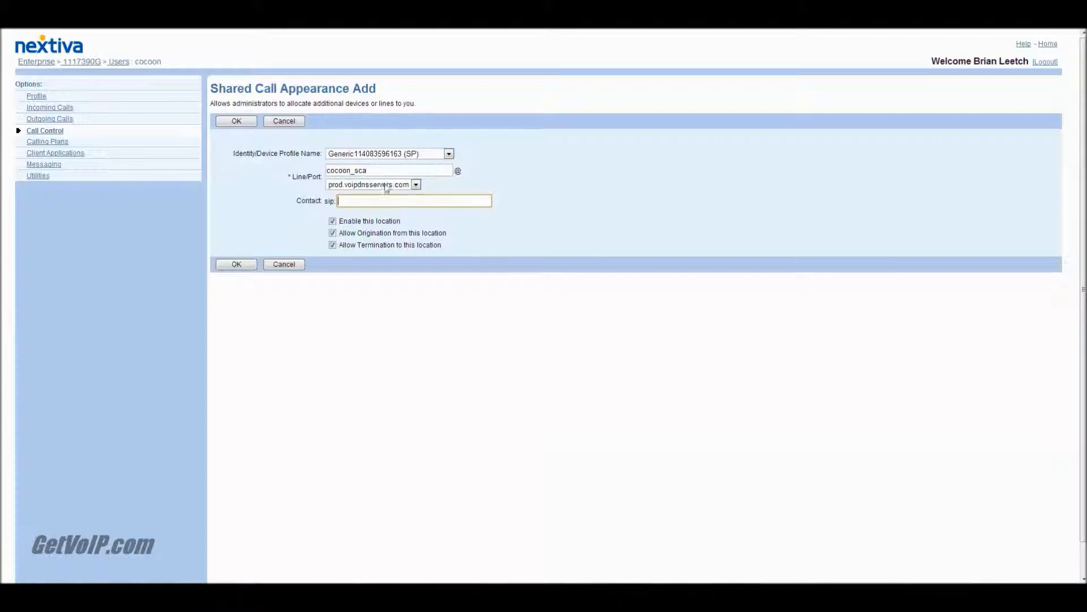
left_click(228, 268)
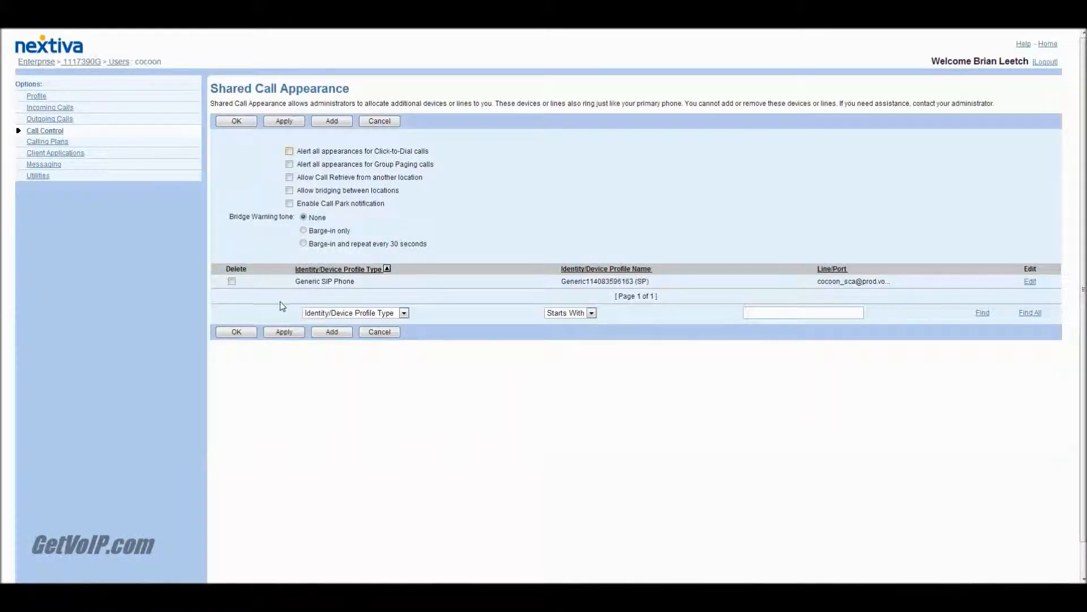
left_click(279, 337)
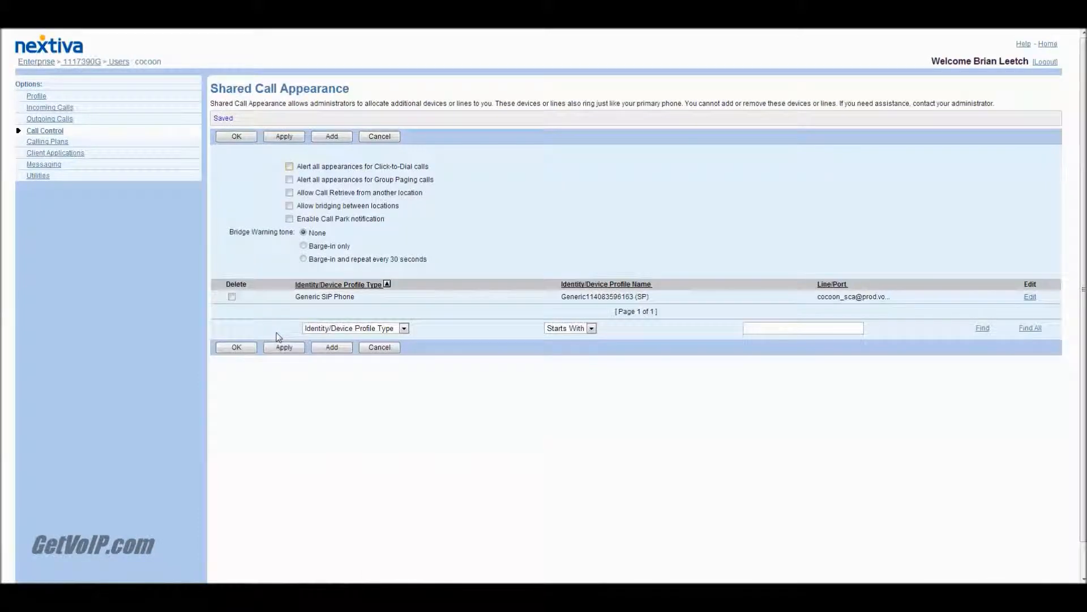
left_click(243, 347)
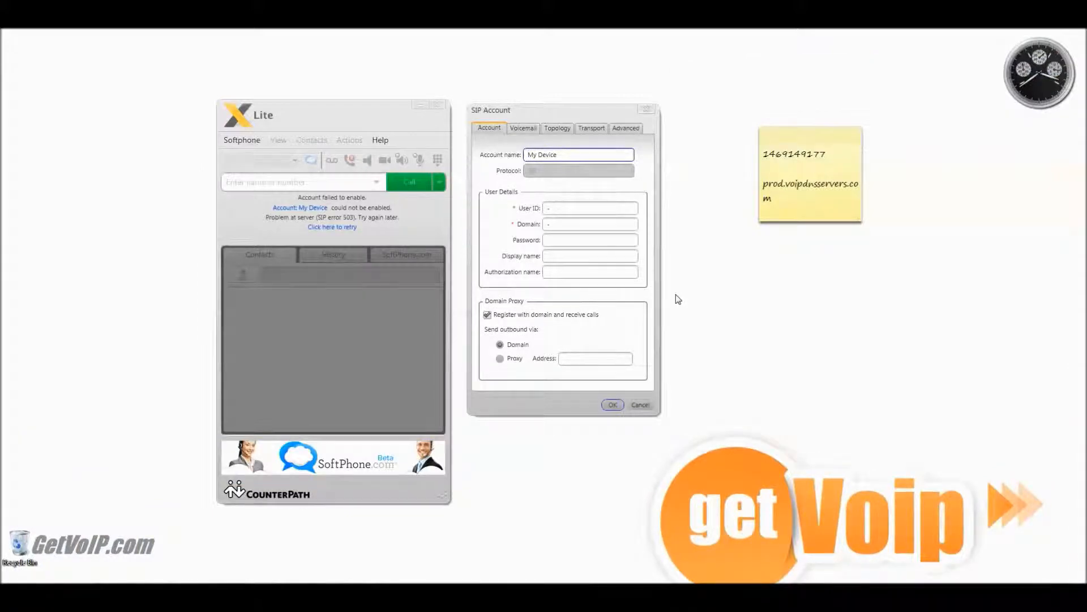
In X-Lite, reopen the SIP account settings and set the user ID to cocoon_sca
left_click(646, 110)
left_click(250, 143)
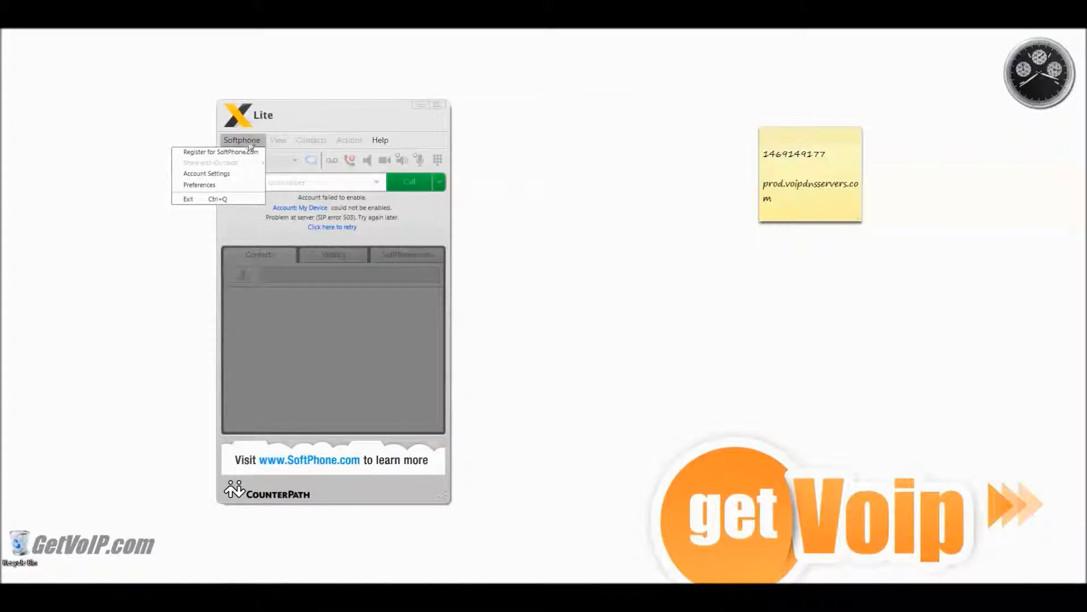
left_click(250, 173)
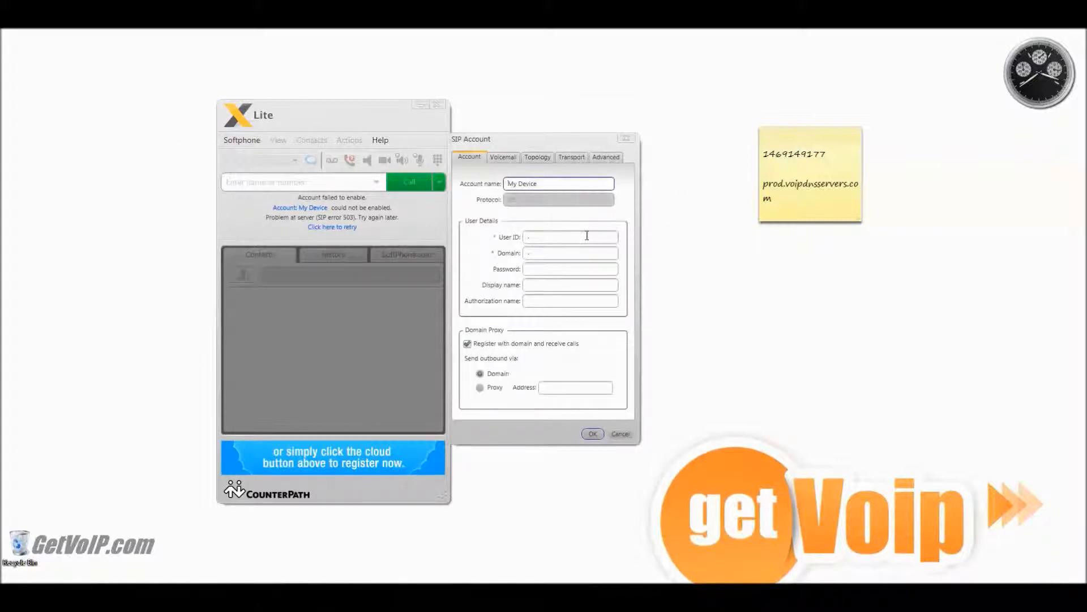
left_click(583, 236)
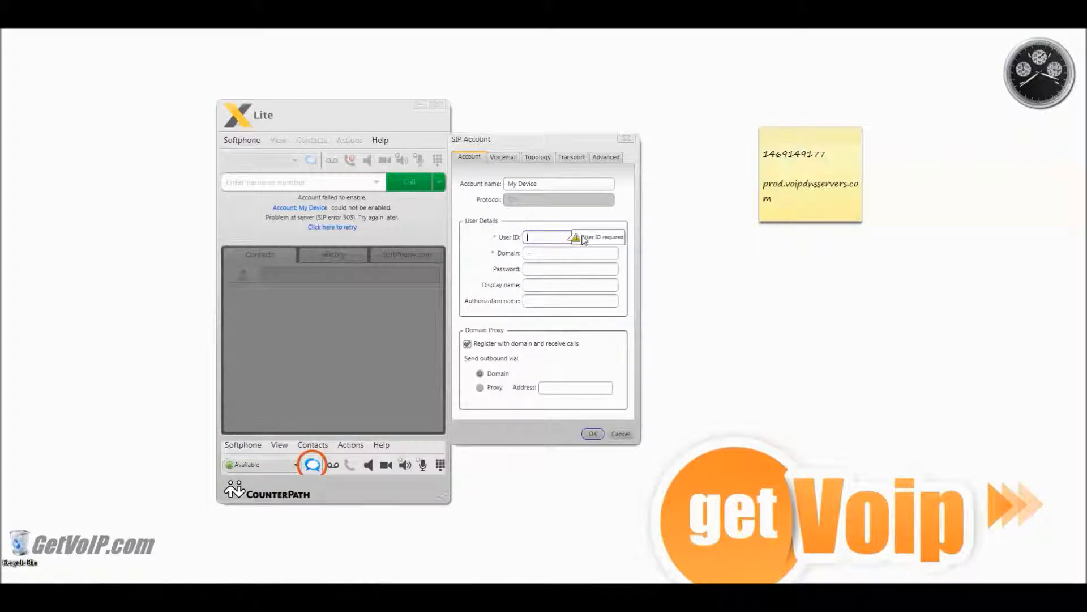
type("co")
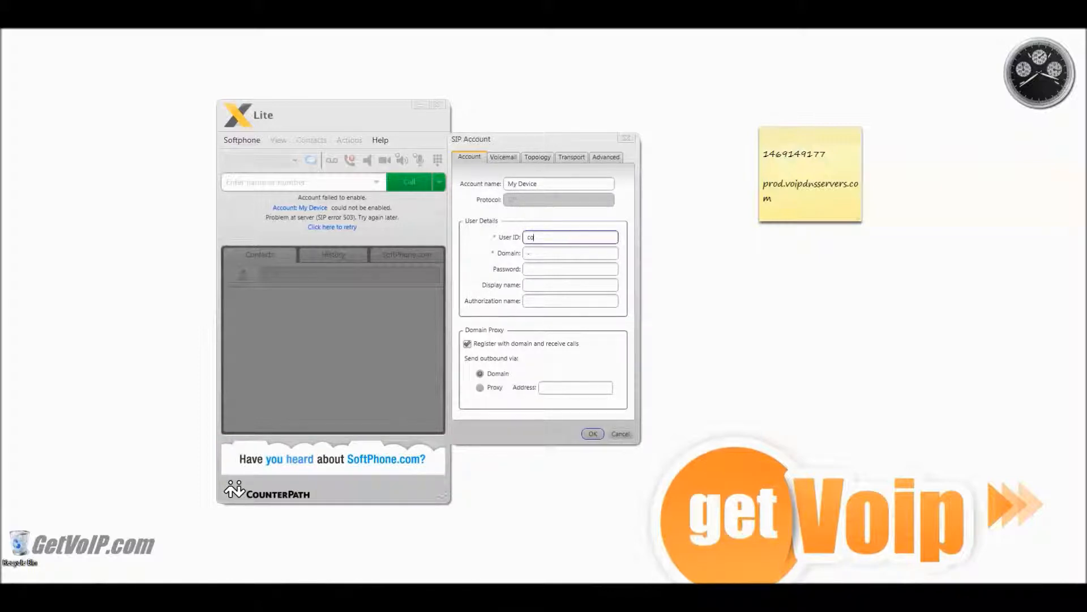
type("coon_sca")
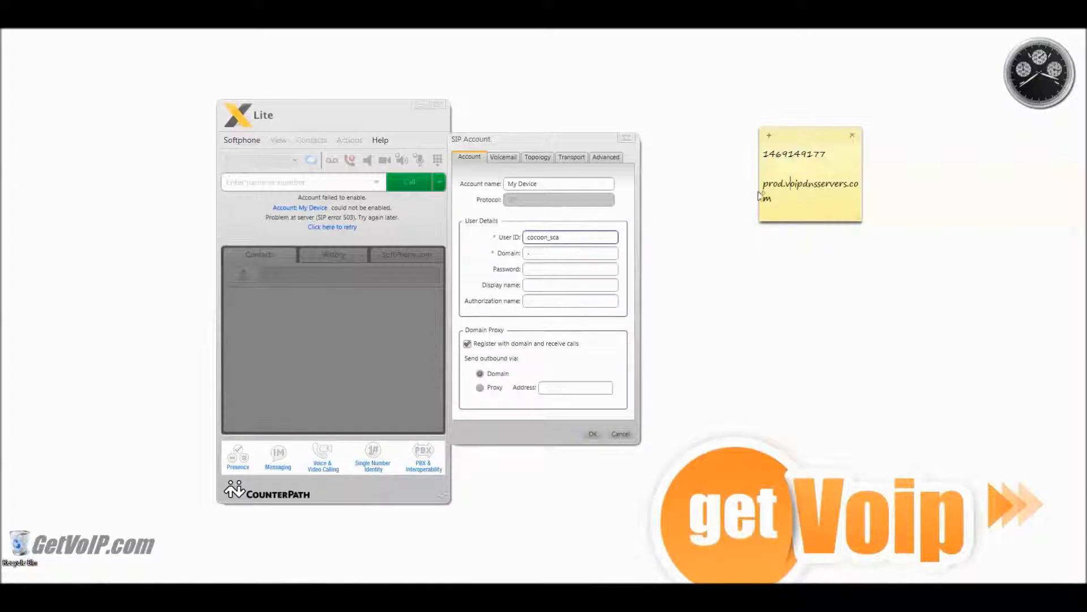
Copy prod.voipdnsservers.com from the sticky note into the SIP account's domain
left_click_drag(764, 183, 792, 201)
key("ctrl+c")
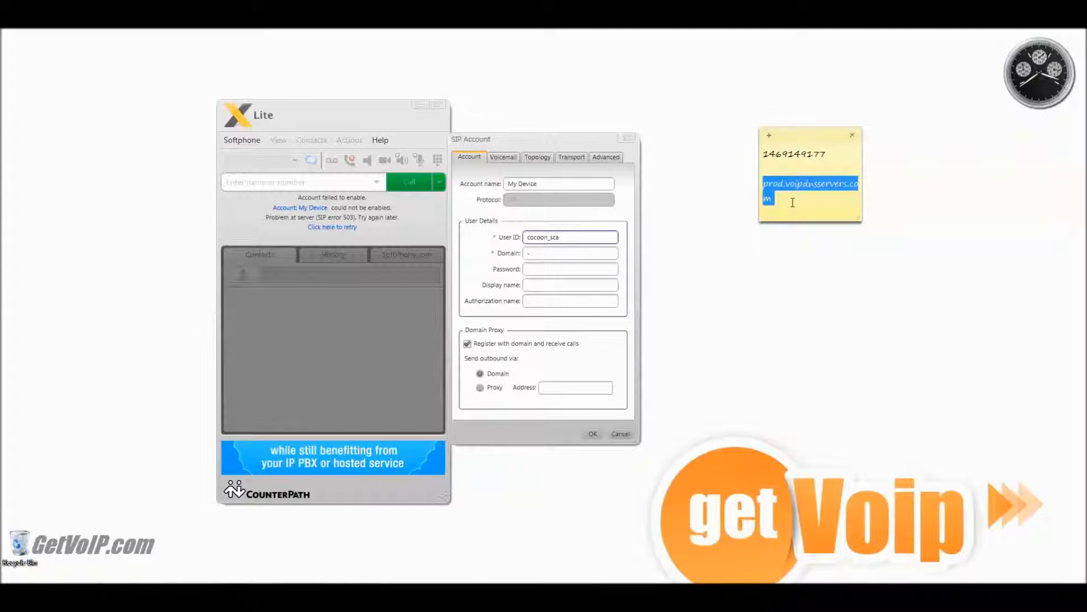
left_click(529, 254)
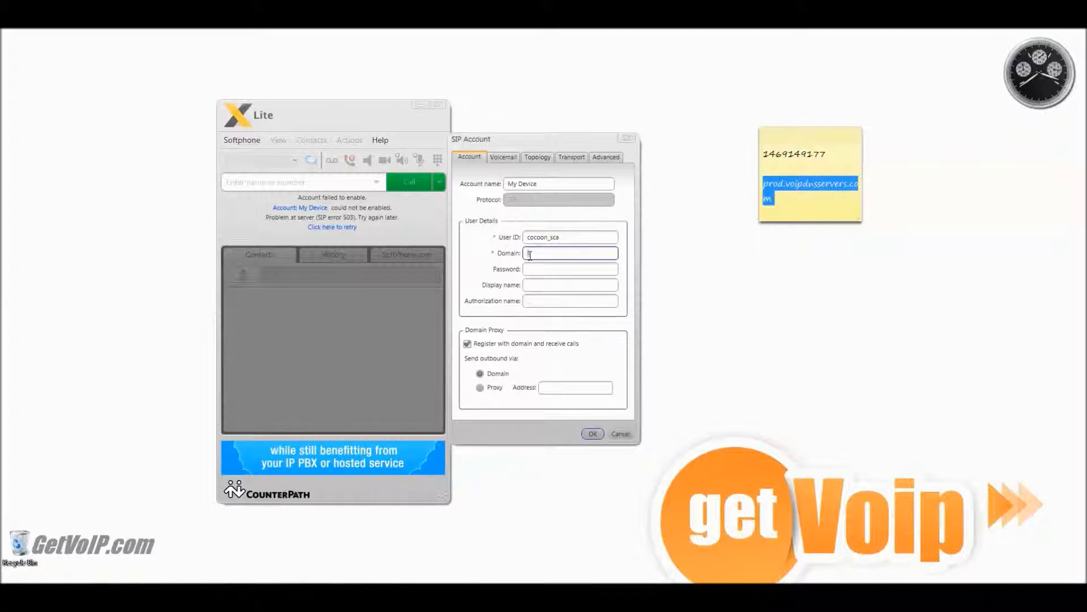
key("ctrl+v")
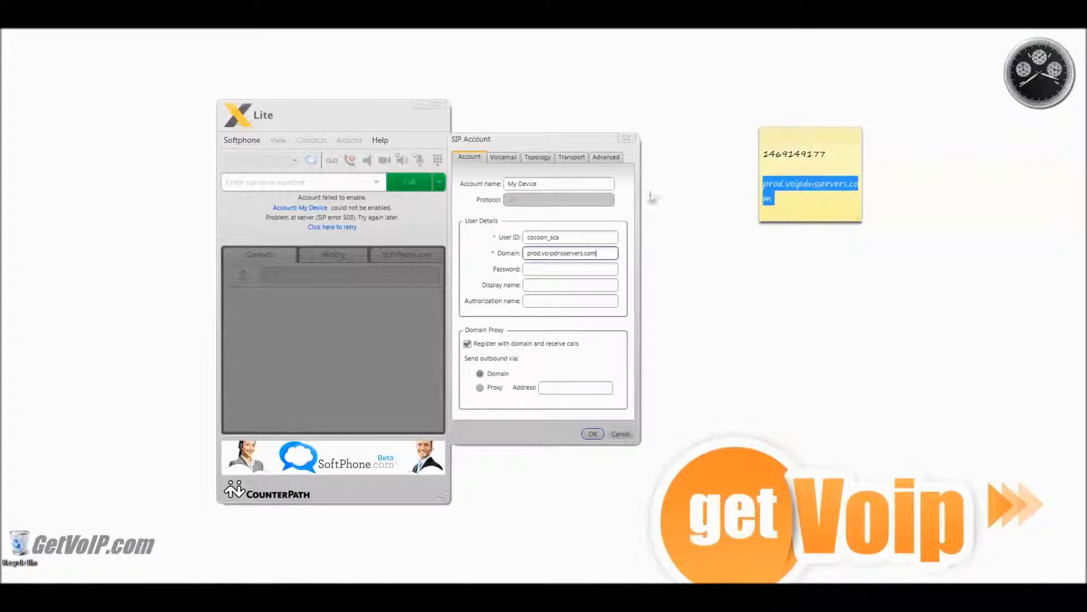
Copy the number from the sticky note into the SIP account's authorization name and password
left_click_drag(833, 153, 755, 152)
key("ctrl+c")
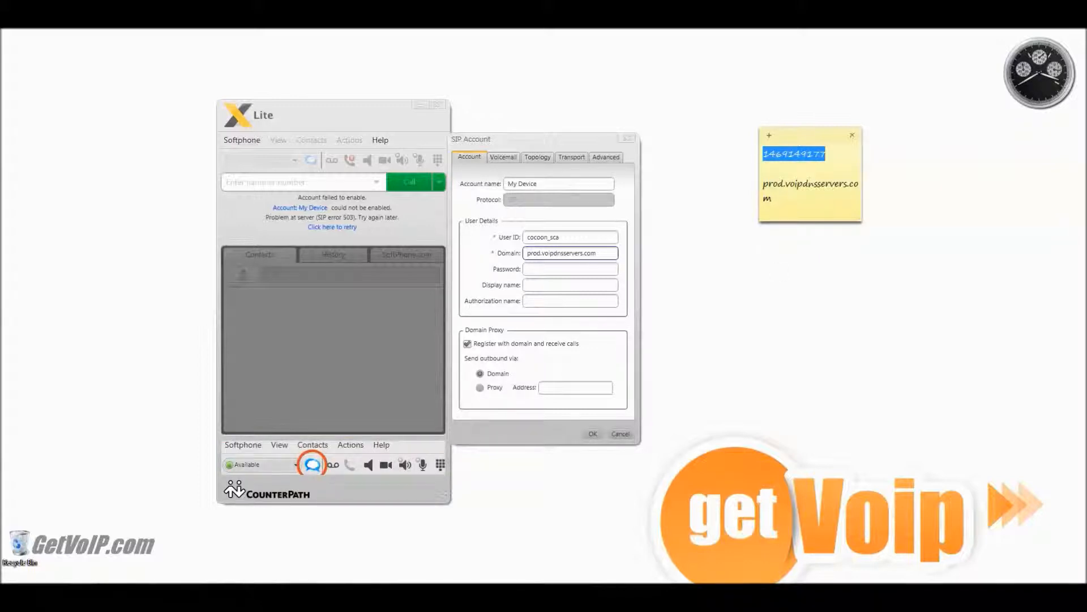
left_click(555, 269)
left_click(553, 300)
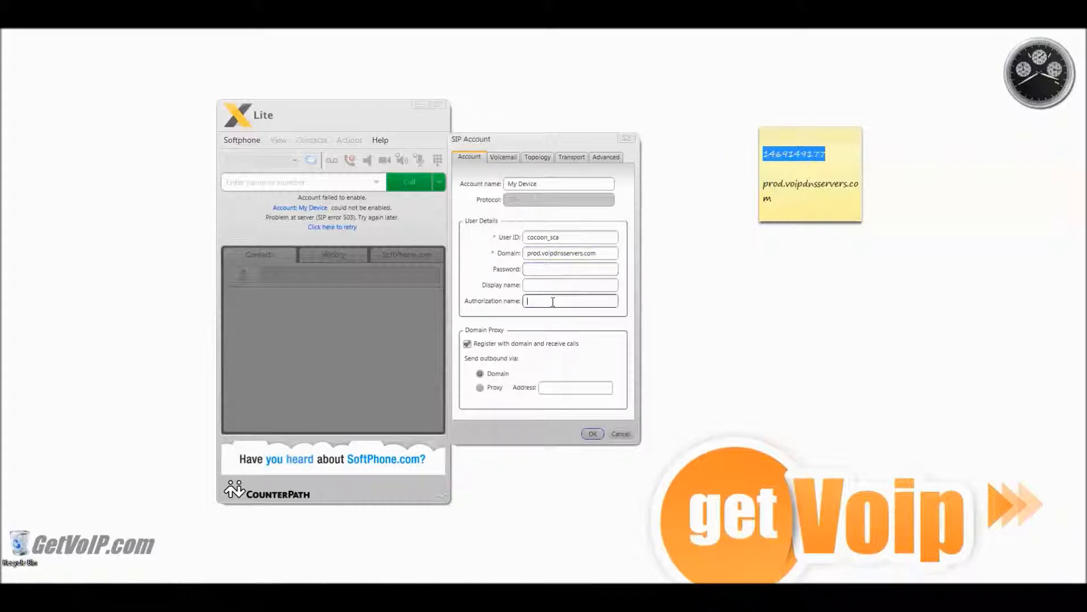
key("ctrl+v")
left_click(551, 270)
key("ctrl+v")
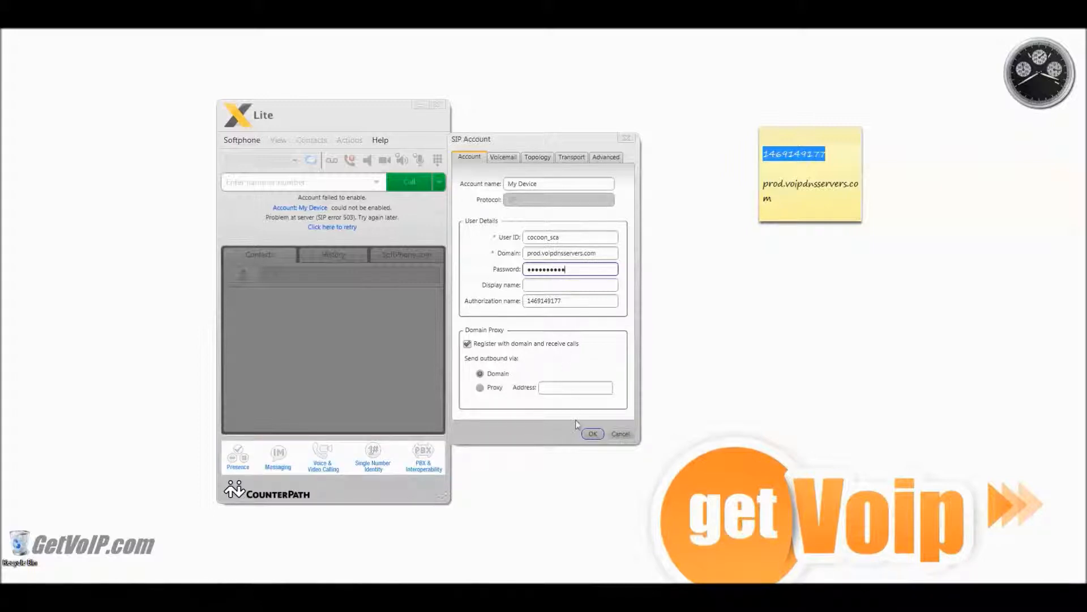
Check the number to dial for voicemail in the SIP account's voicemail settings and save the account
left_click(502, 157)
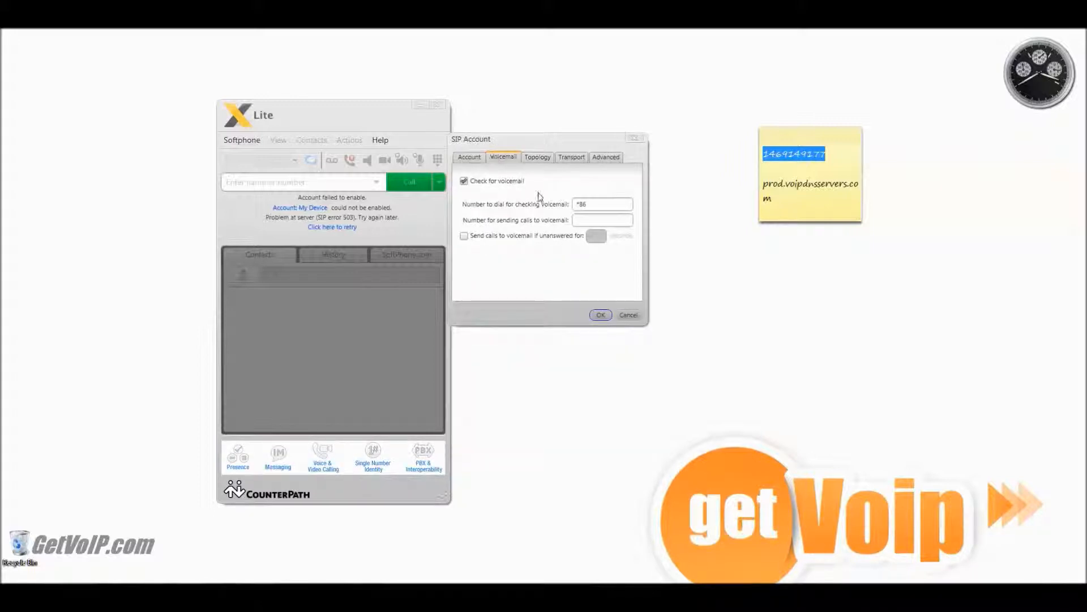
left_click(588, 204)
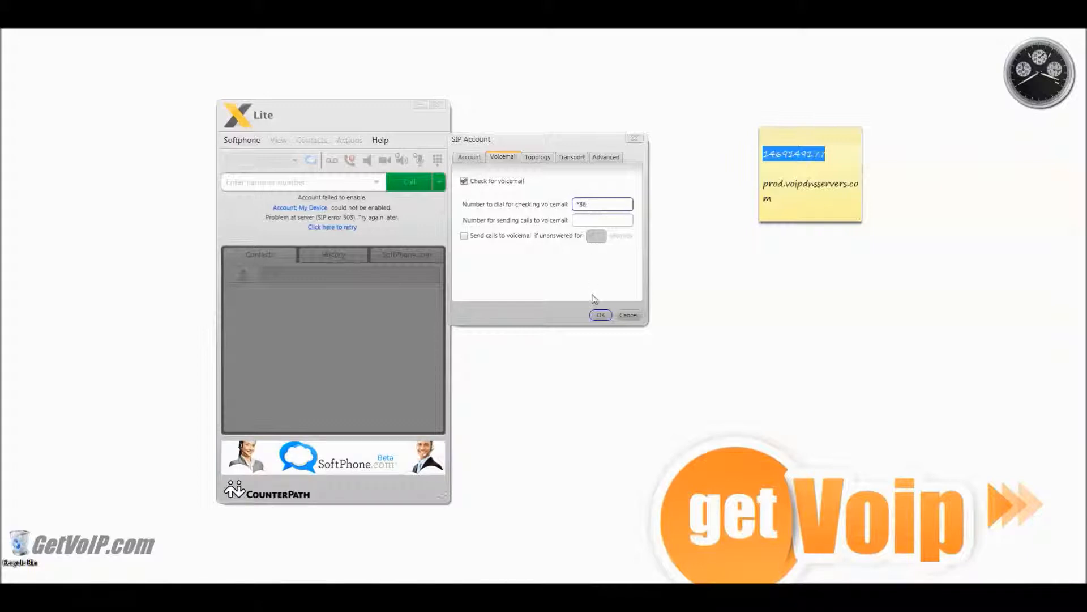
left_click(596, 315)
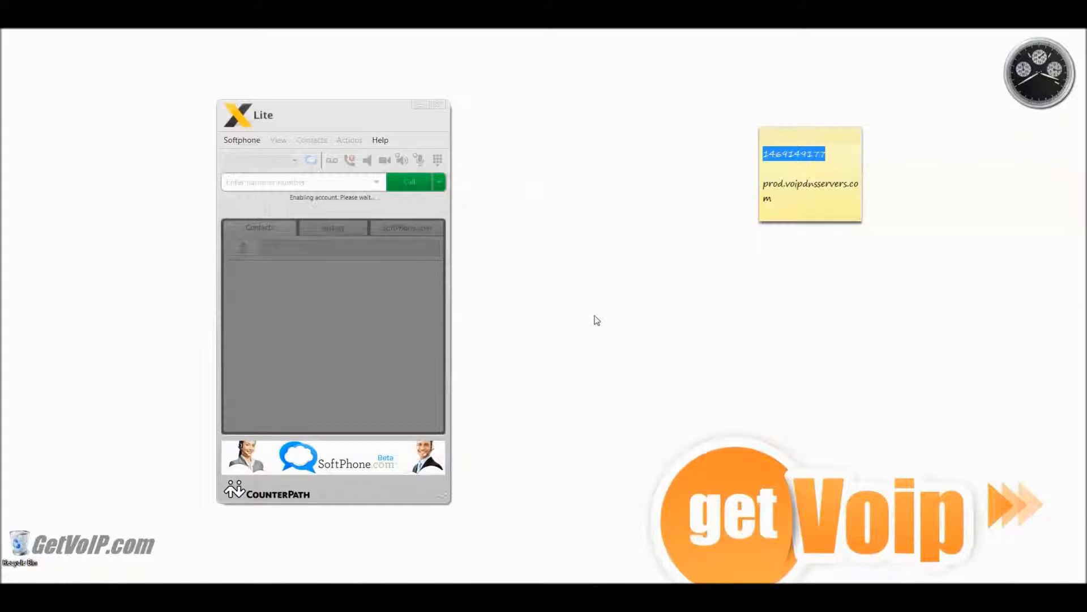